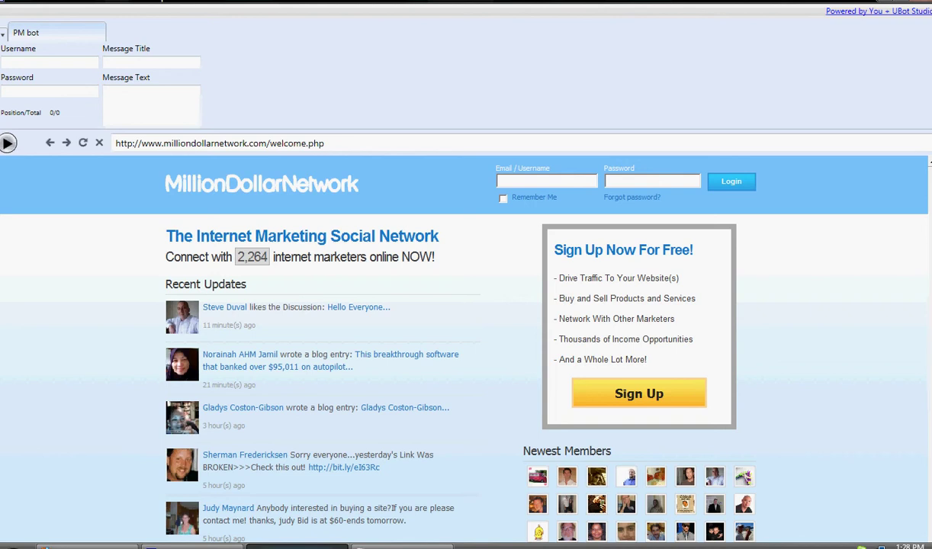
# Step: Enter the account e-mail and password into the PM bot's login fields
pyautogui.rightClick(229, 546)
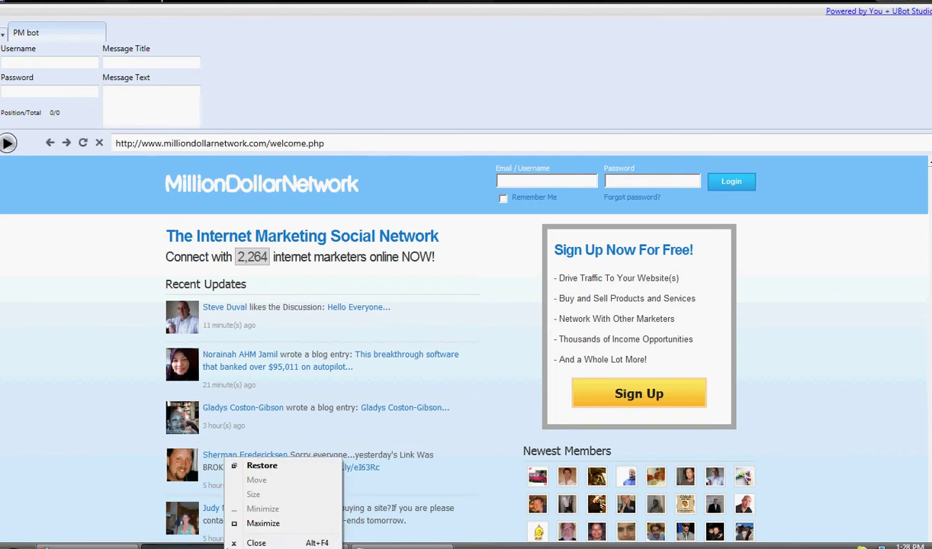
pyautogui.press('Escape')
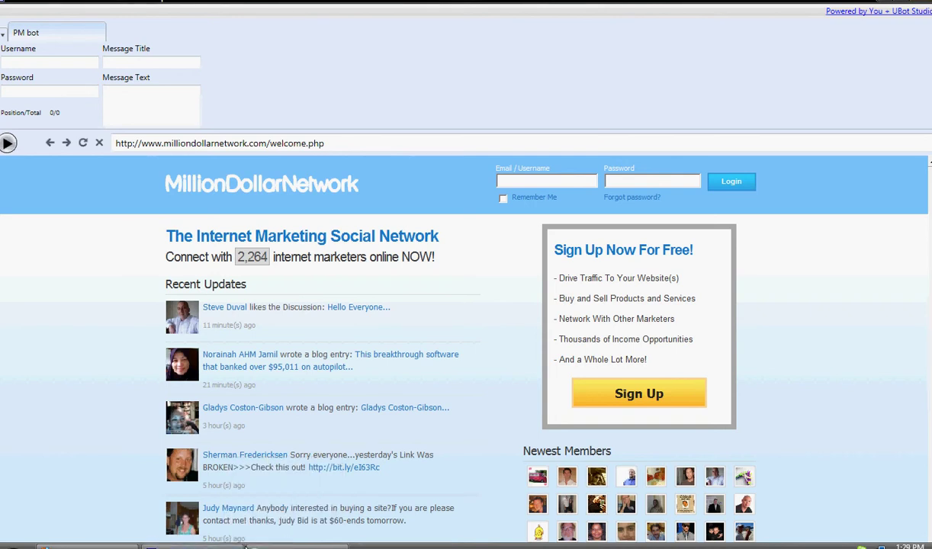
pyautogui.click(55, 65)
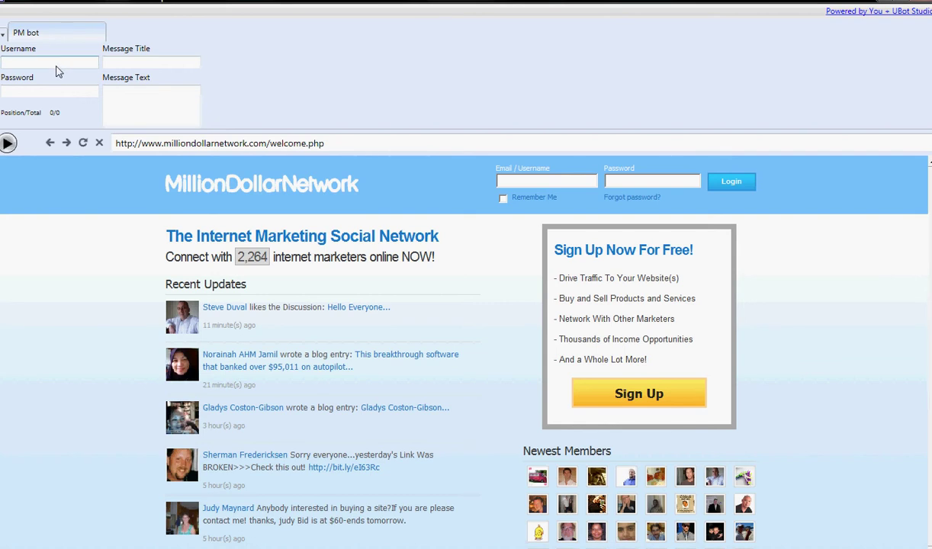
pyautogui.click(40, 95)
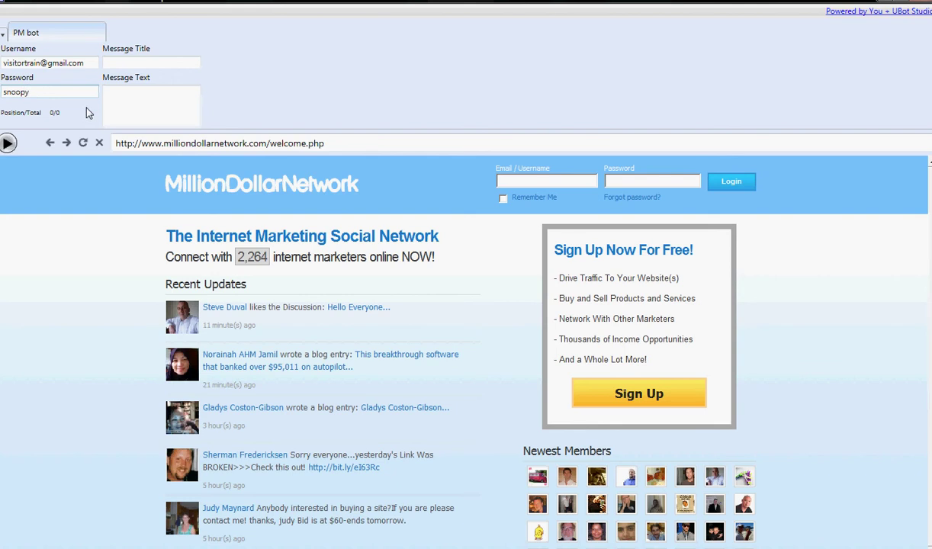
# Step: Give the PM bot the message title 'hi' and text 'hi how are u today hope all is well'
pyautogui.click(122, 65)
pyautogui.write('hi')
pyautogui.click(132, 104)
pyautogui.write('hi how are u')
pyautogui.write(' today h')
pyautogui.write('ope all ')
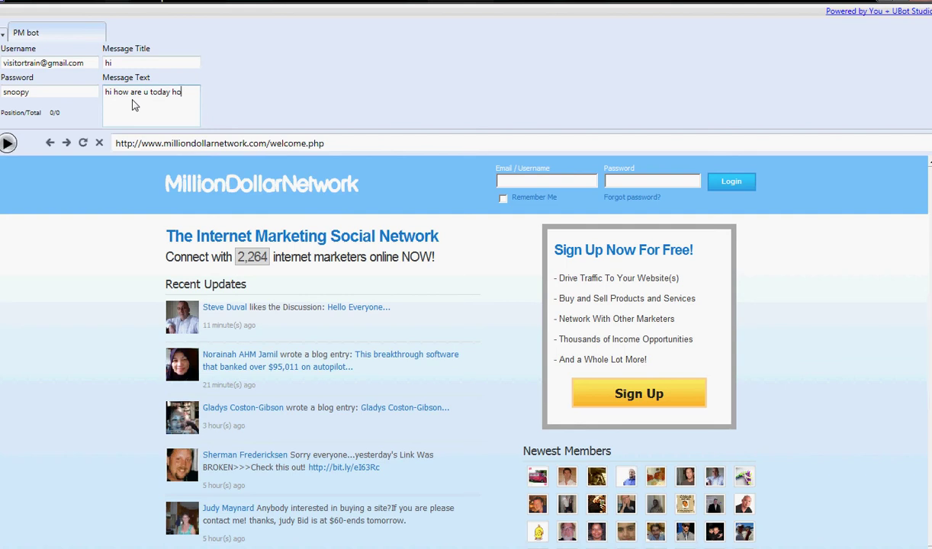
pyautogui.write('is we')
pyautogui.write('ll')
# Step: Run the PM bot so it logs into MillionDollarNetwork and steps through friends' profiles
pyautogui.click(8, 143)
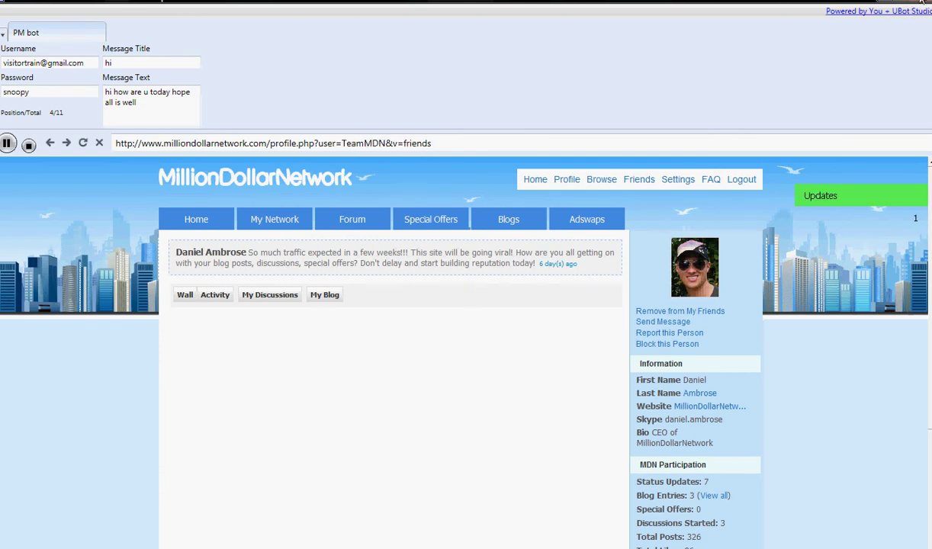
# Step: Minimize UBot and open MillionDollarNetwork's My Friends list (2185 friends) in Firefox
pyautogui.click(921, 3)
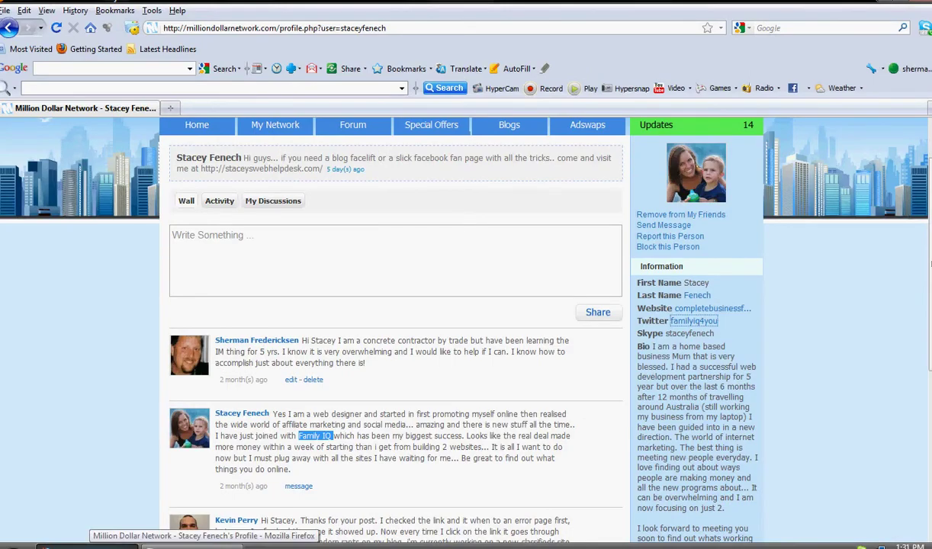
pyautogui.scroll(2, 863, 311)
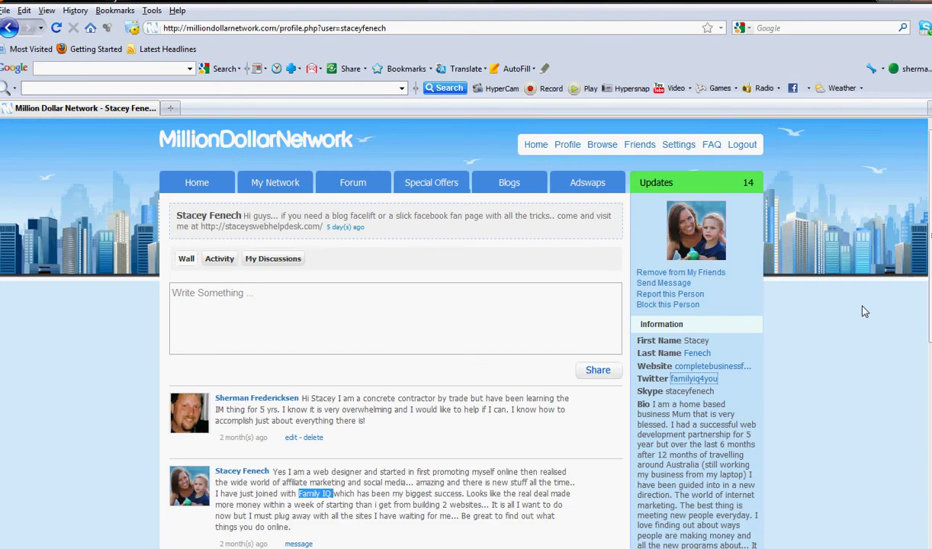
pyautogui.click(639, 145)
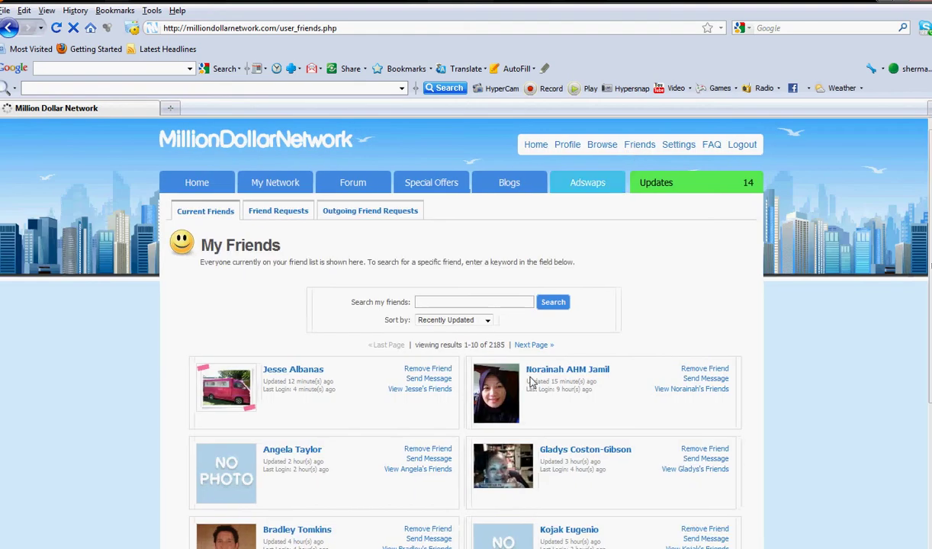
pyautogui.click(531, 377)
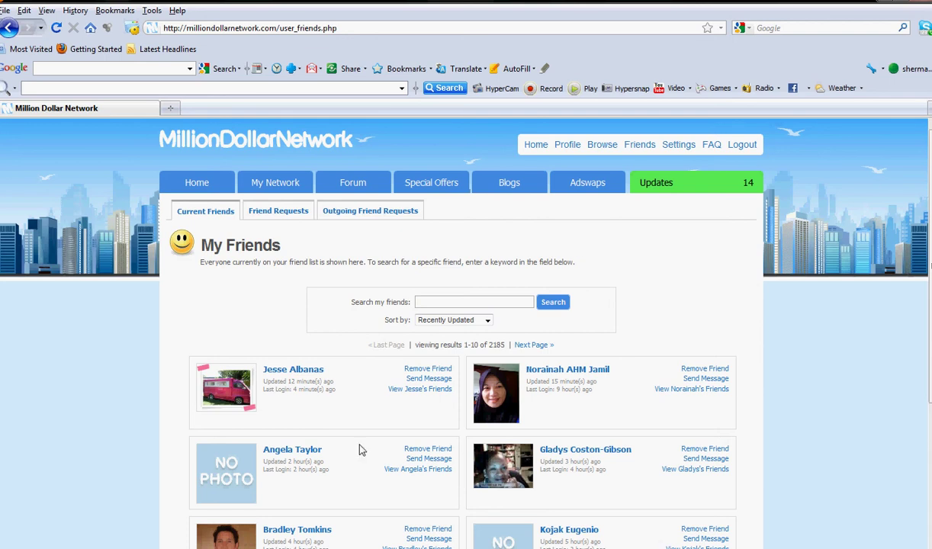
# Step: Send the first friend a 'hi' message offering help with the network, signed with the sender's name
pyautogui.click(420, 380)
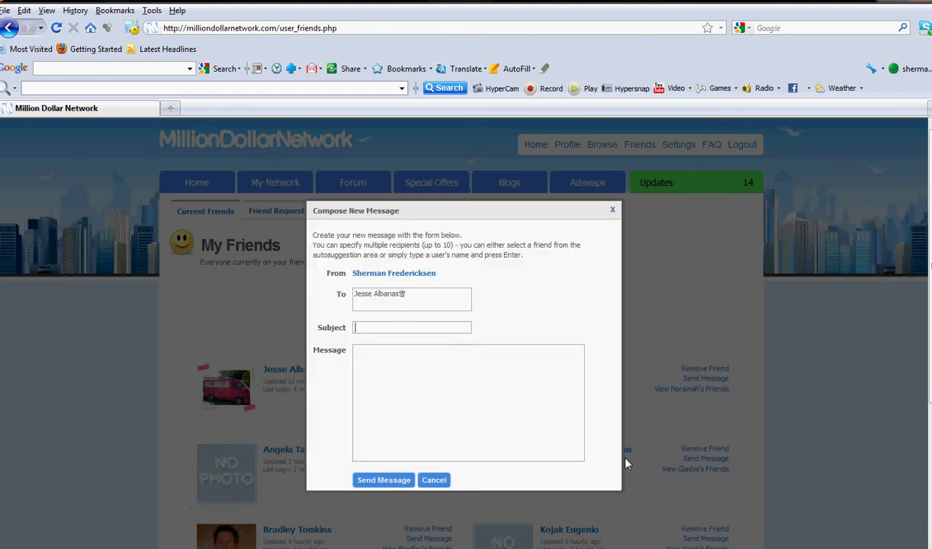
pyautogui.click(387, 331)
pyautogui.write('hi')
pyautogui.click(415, 371)
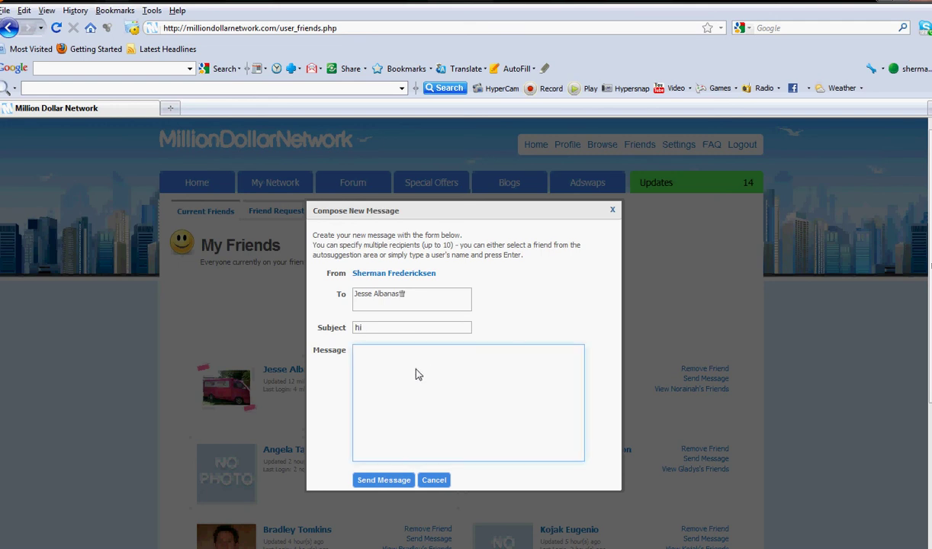
pyautogui.write('hi I seen')
pyautogui.write('w to the ne')
pyautogui.write('twork ')
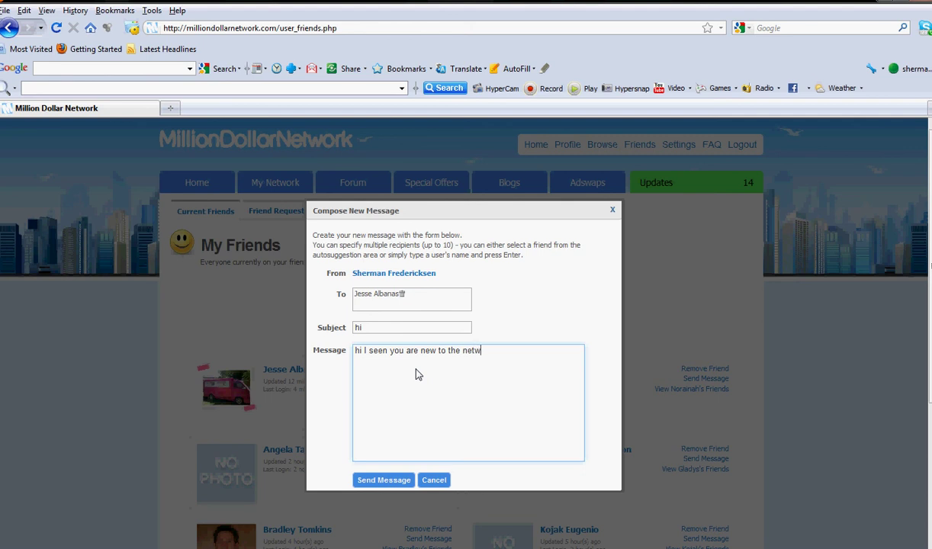
pyautogui.write('please le')
pyautogui.write('t me know i')
pyautogui.write('f I can a')
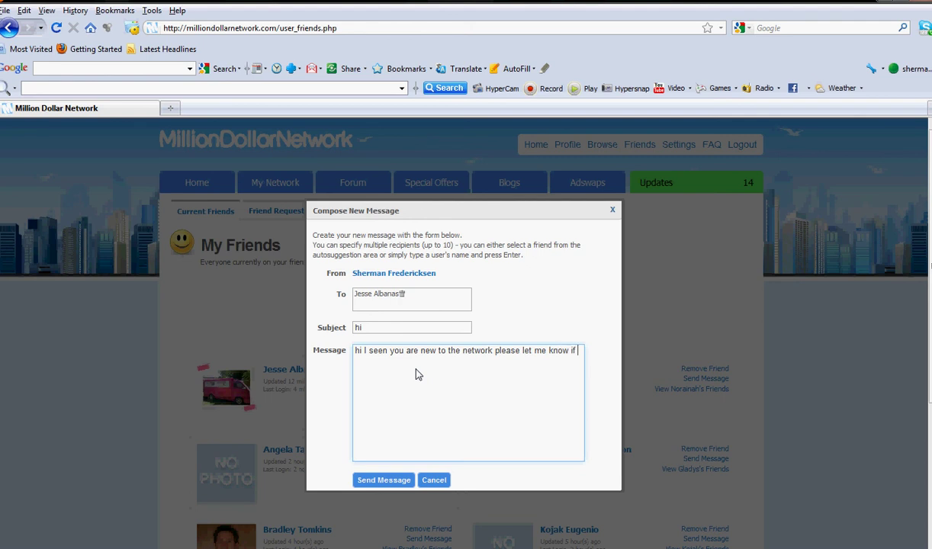
pyautogui.write('ssist yo')
pyautogui.write('u in any ')
pyautogui.write('way I ')
pyautogui.write('can')
pyautogui.write('!')
pyautogui.press('Return')
pyautogui.press('Return')
pyautogui.write('-Sherman')
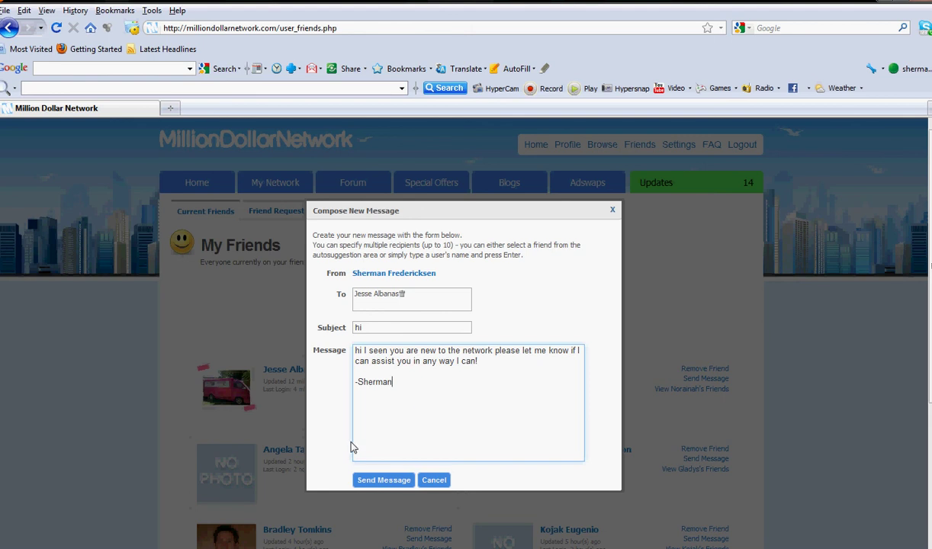
pyautogui.click(371, 482)
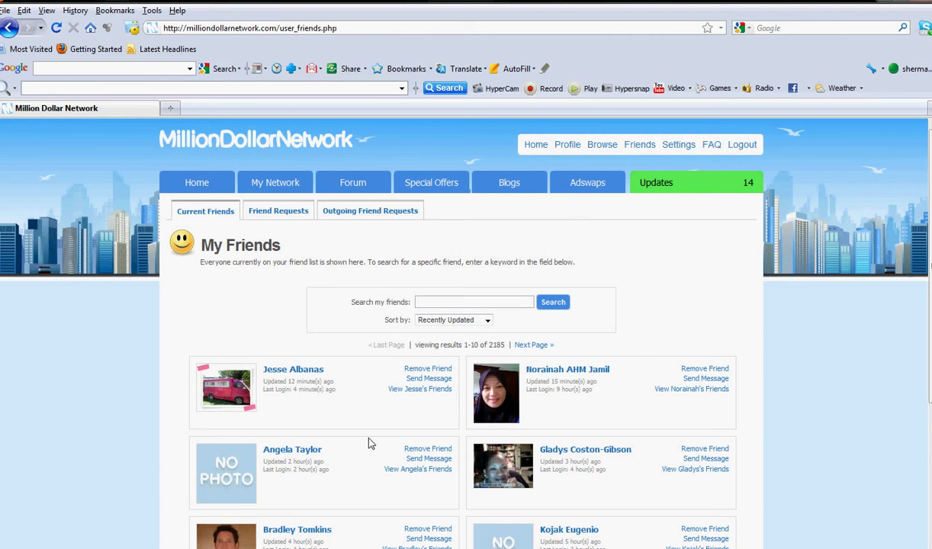
# Step: Message the second listed friend with subject 'hi' and body 'welcome! to the family'
pyautogui.click(709, 382)
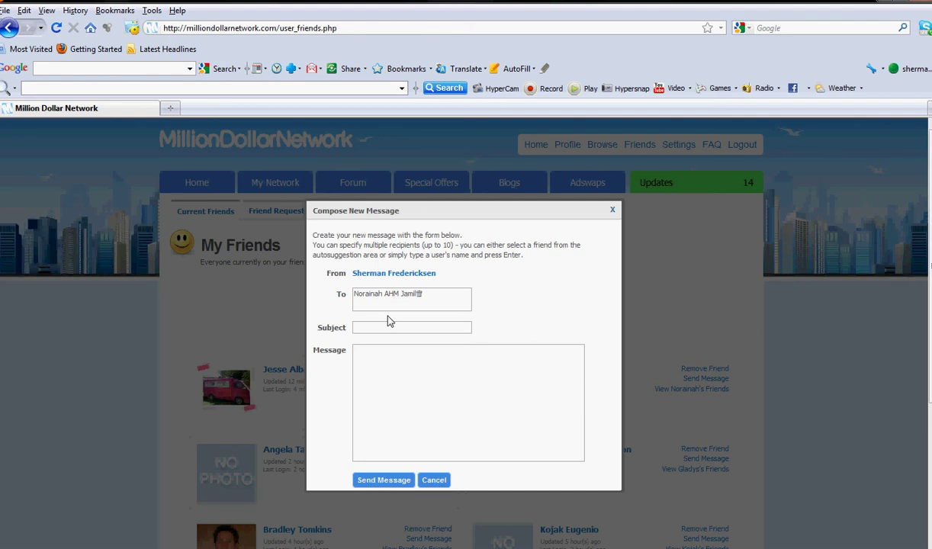
pyautogui.click(390, 328)
pyautogui.write('hi')
pyautogui.click(398, 379)
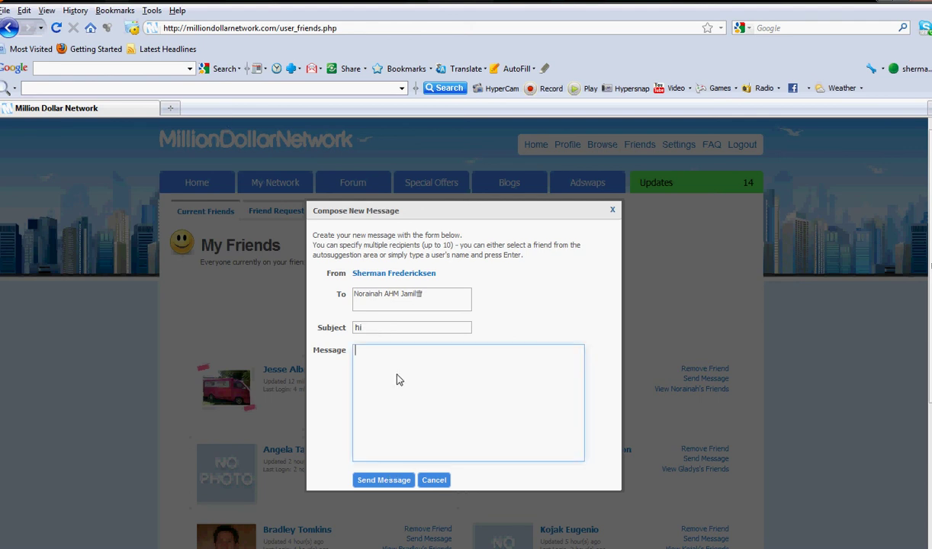
pyautogui.write('welc')
pyautogui.write('ome!')
pyautogui.write('to the ')
pyautogui.write('famil')
pyautogui.write('y')
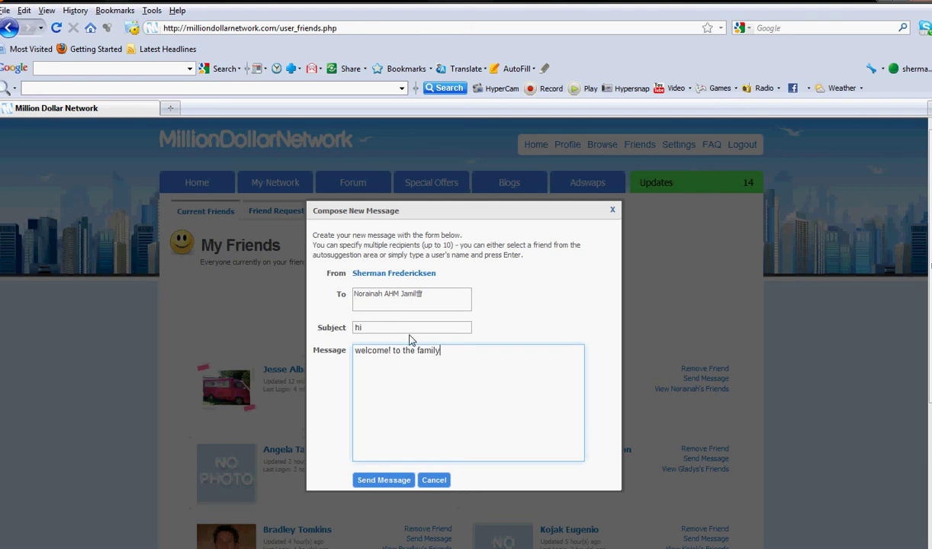
pyautogui.click(382, 482)
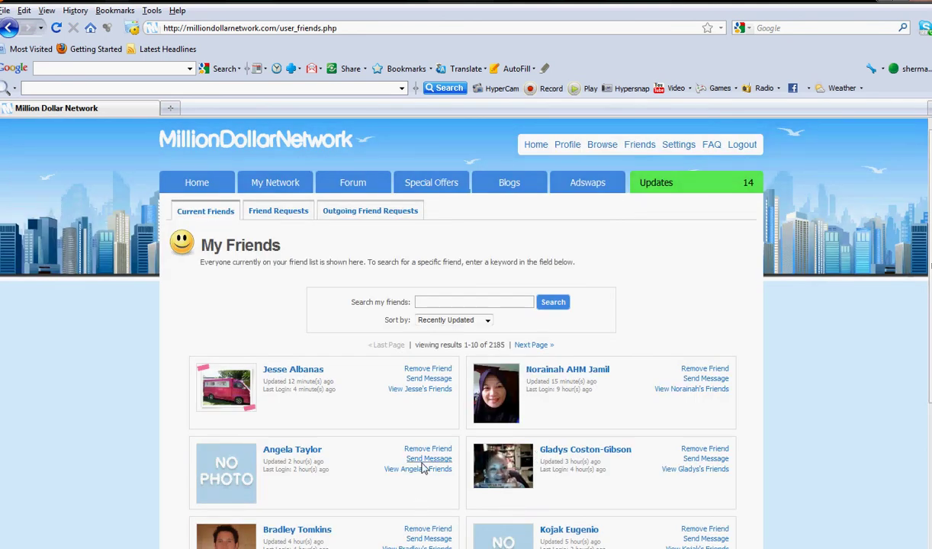
pyautogui.scroll(-3, 785, 318)
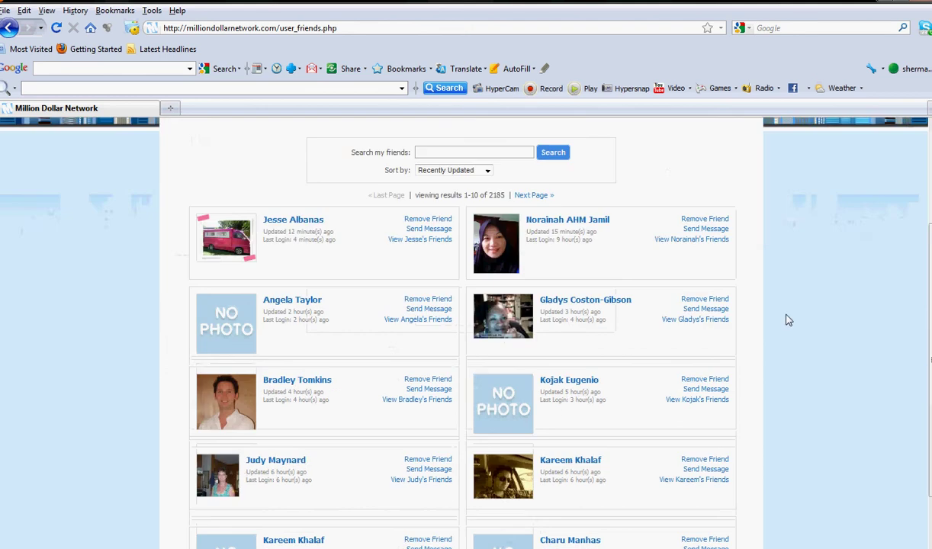
pyautogui.scroll(-2, 782, 321)
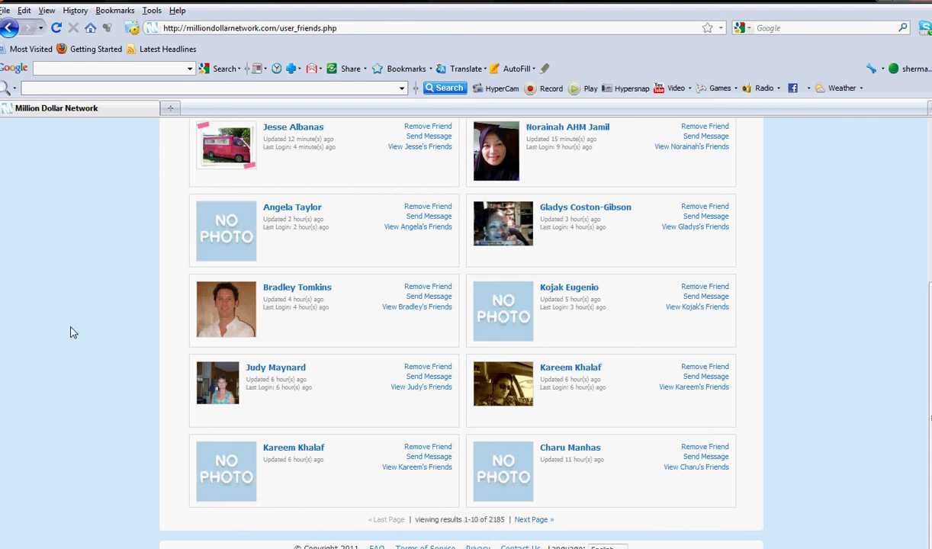
pyautogui.scroll(3, 595, 255)
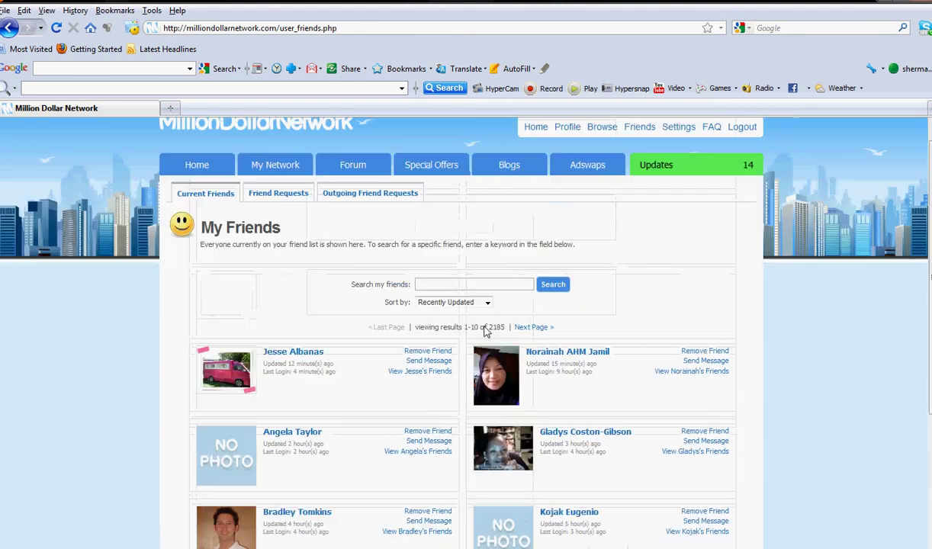